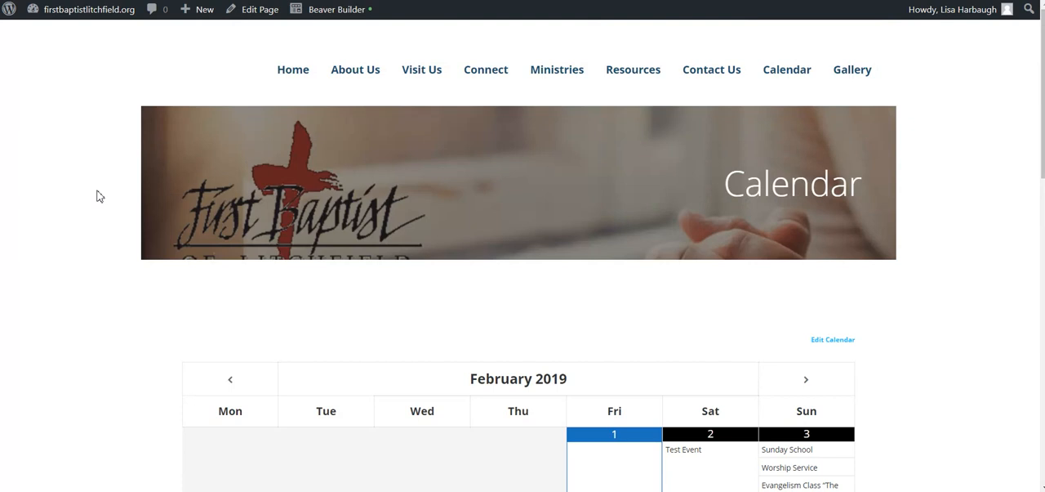
pyautogui.scroll(-1, 96, 196)
pyautogui.scroll(1, 97, 196)
pyautogui.scroll(-5, 591, 278)
pyautogui.scroll(2, 612, 226)
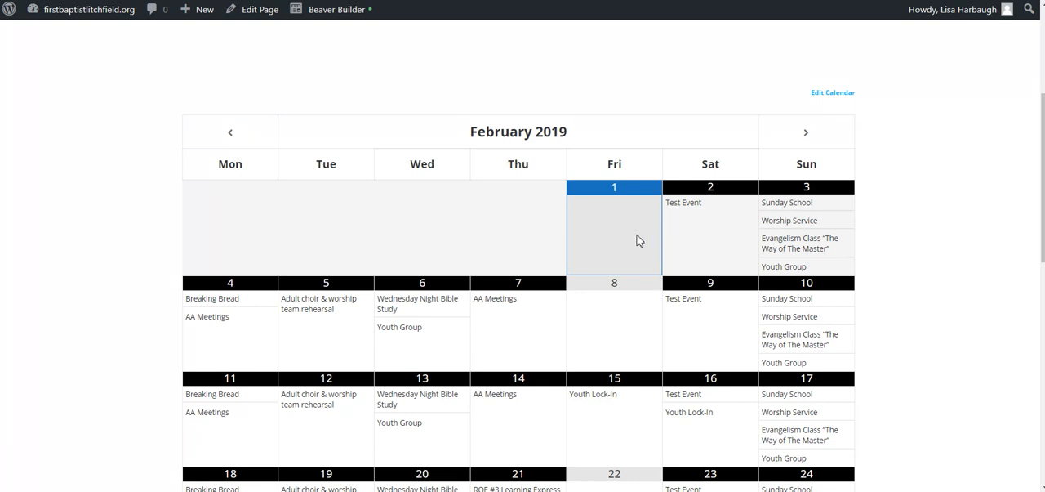
# - Open the Saturday Test Event in Google Calendar for editing and rename it Test Event Every Saturday
pyautogui.moveTo(682, 206)
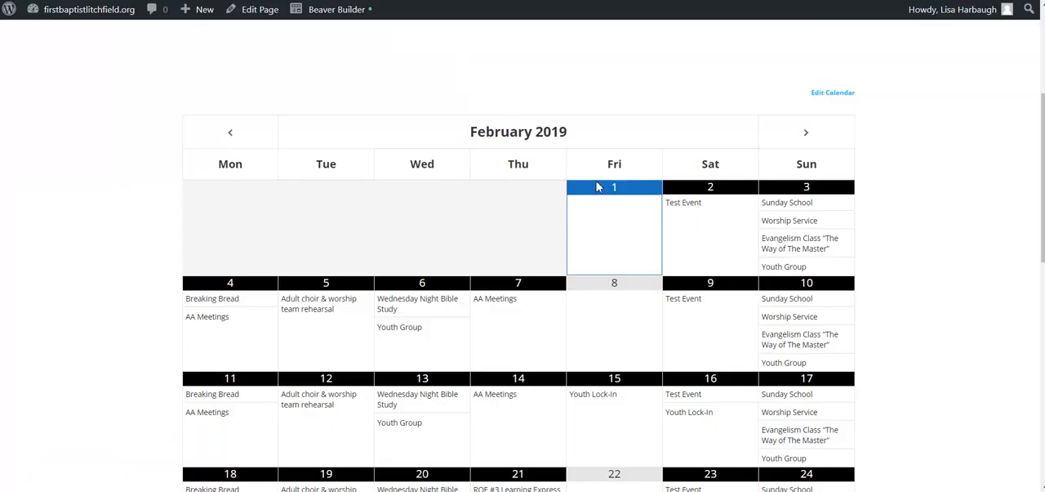
pyautogui.click(682, 204)
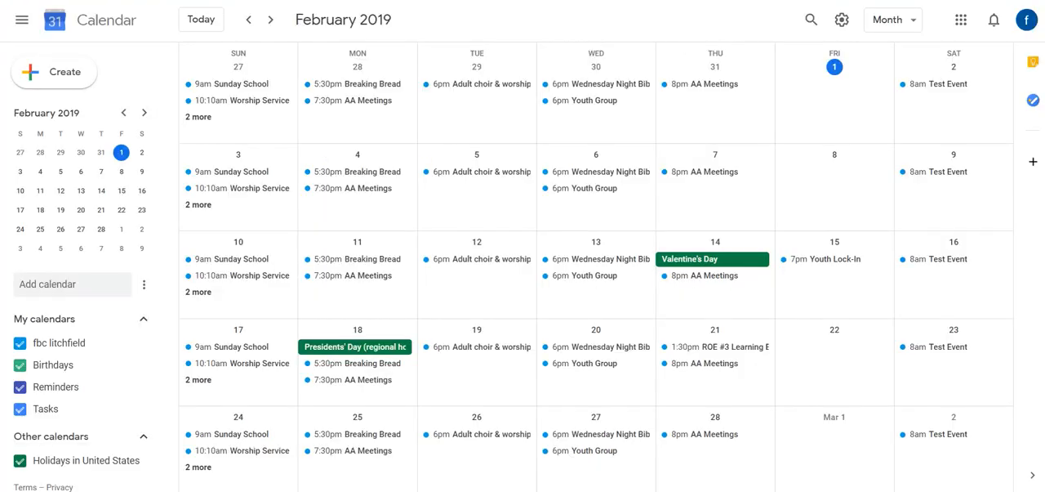
pyautogui.click(943, 90)
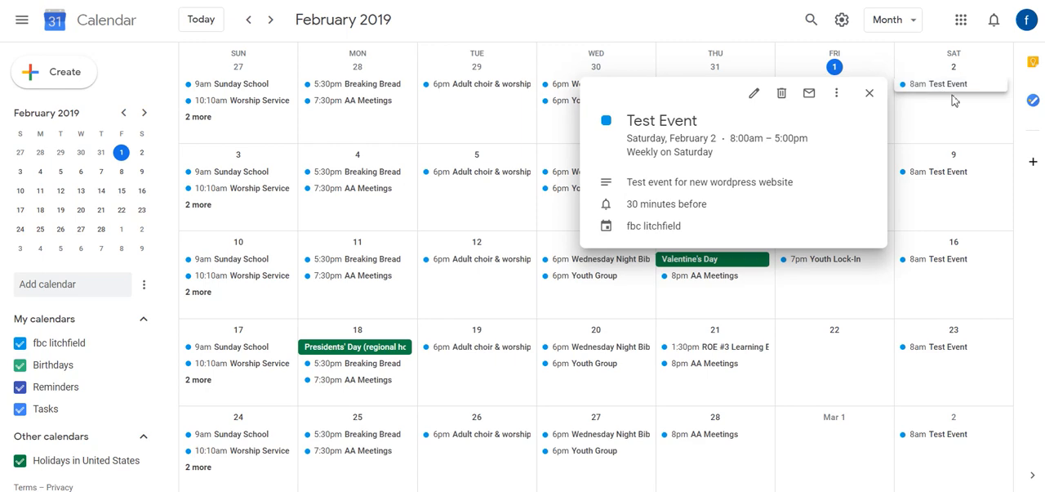
pyautogui.click(754, 95)
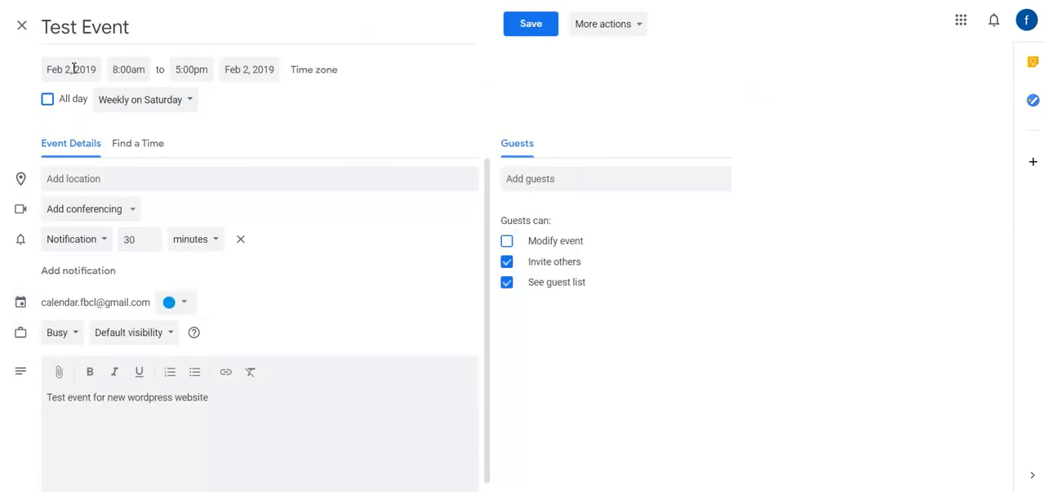
pyautogui.click(81, 28)
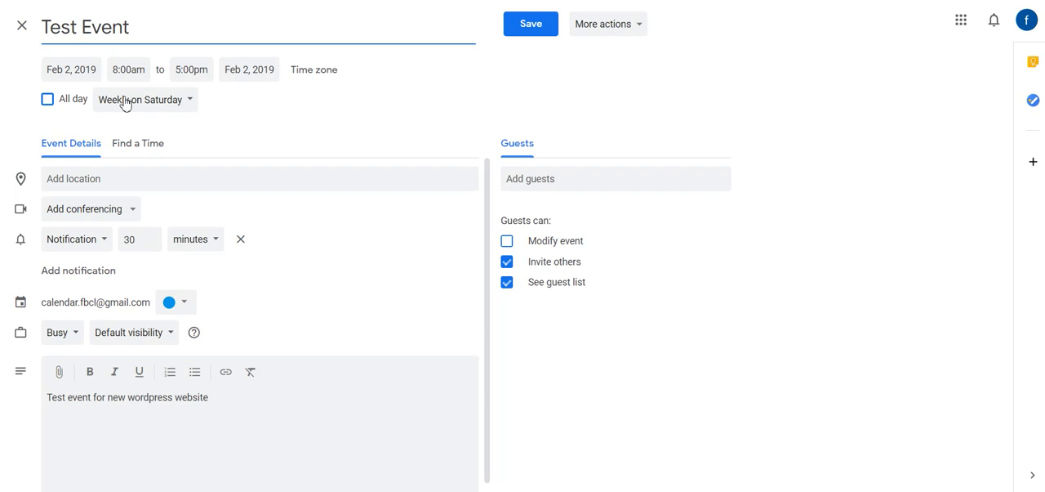
pyautogui.click(160, 27)
pyautogui.write('Every Saturday')
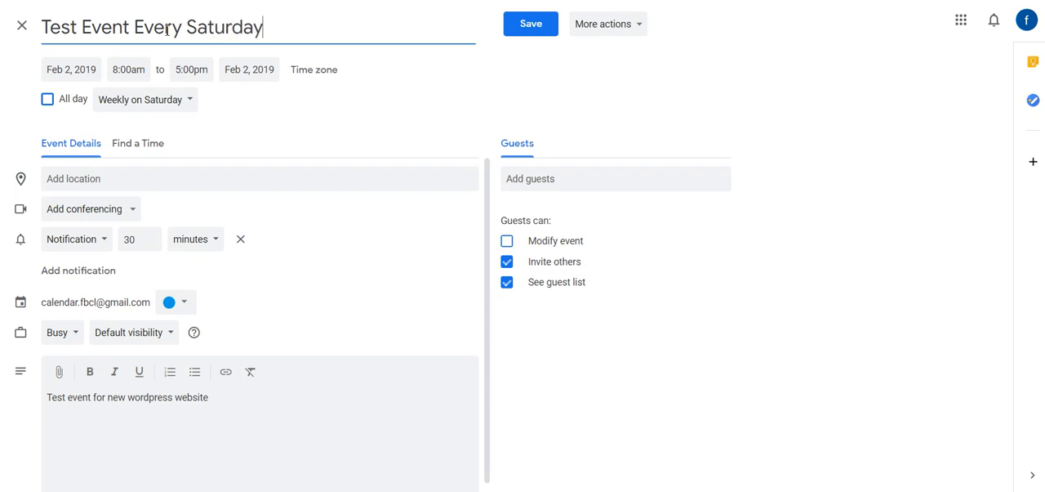
# - Set the event's start time to 10:00am and its end time to 2:00pm
pyautogui.click(135, 71)
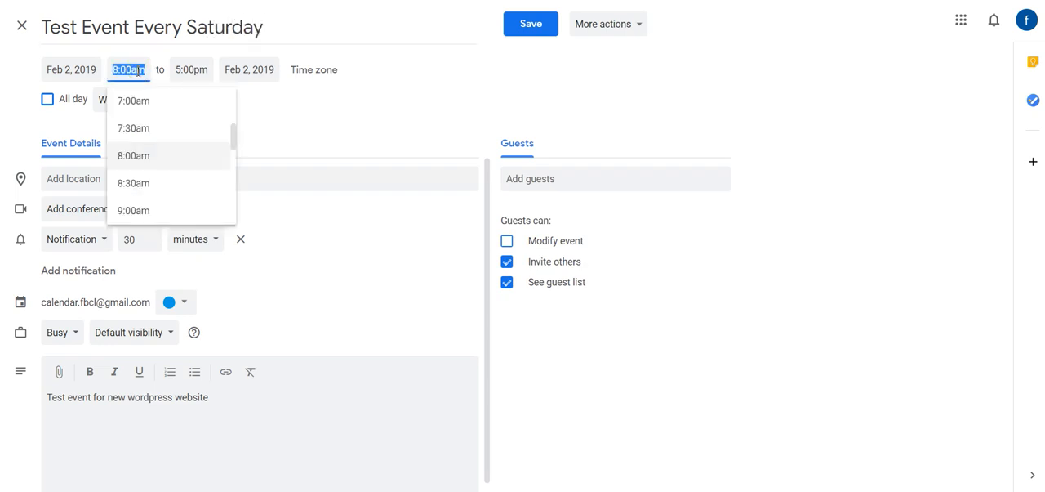
pyautogui.scroll(-1, 155, 151)
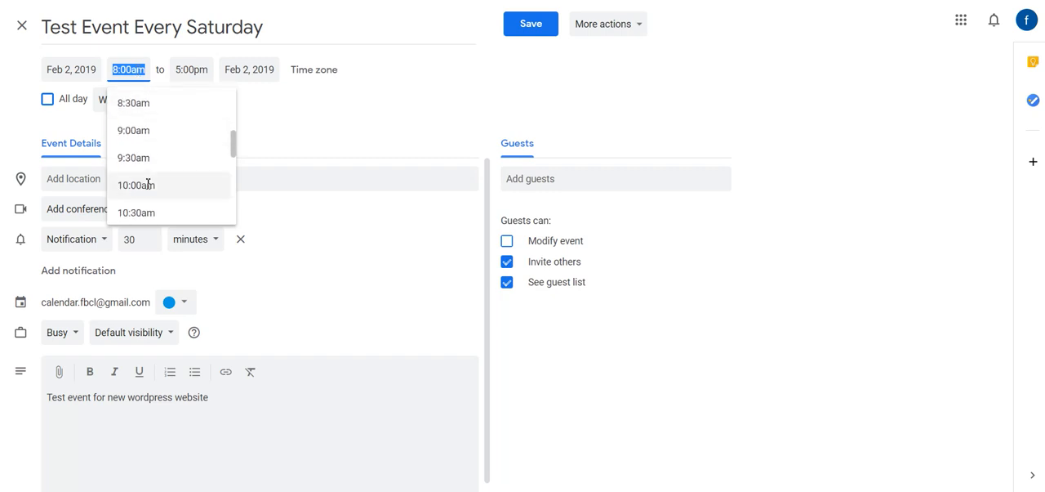
pyautogui.click(147, 184)
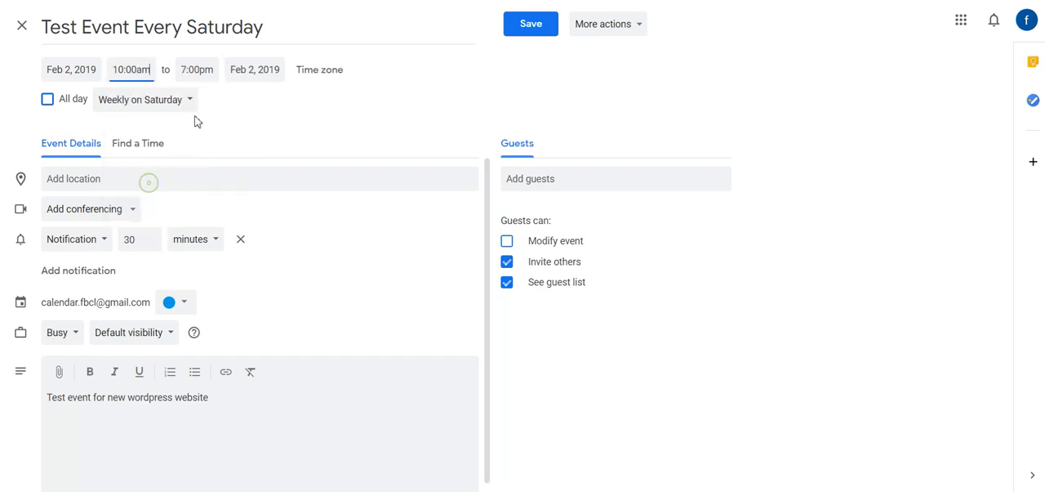
pyautogui.click(200, 72)
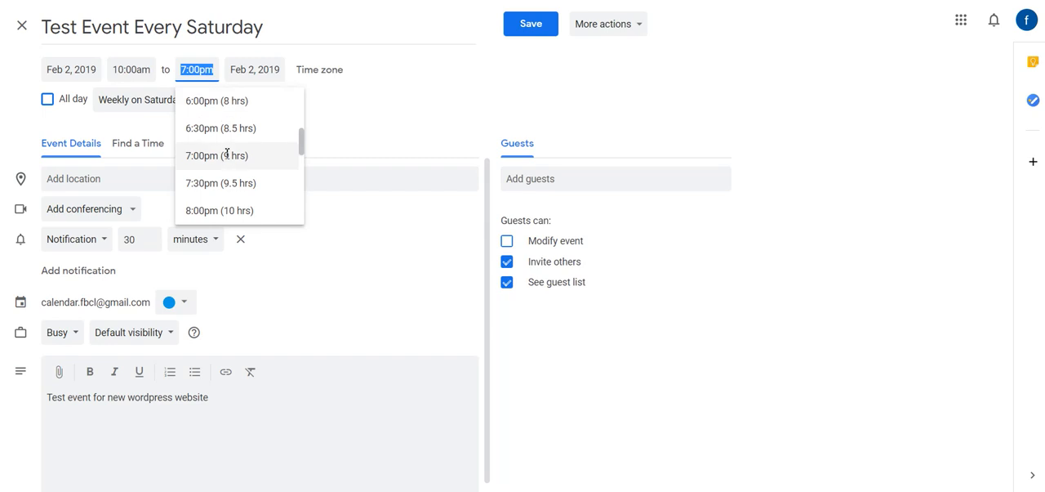
pyautogui.scroll(3, 226, 156)
pyautogui.scroll(1, 226, 153)
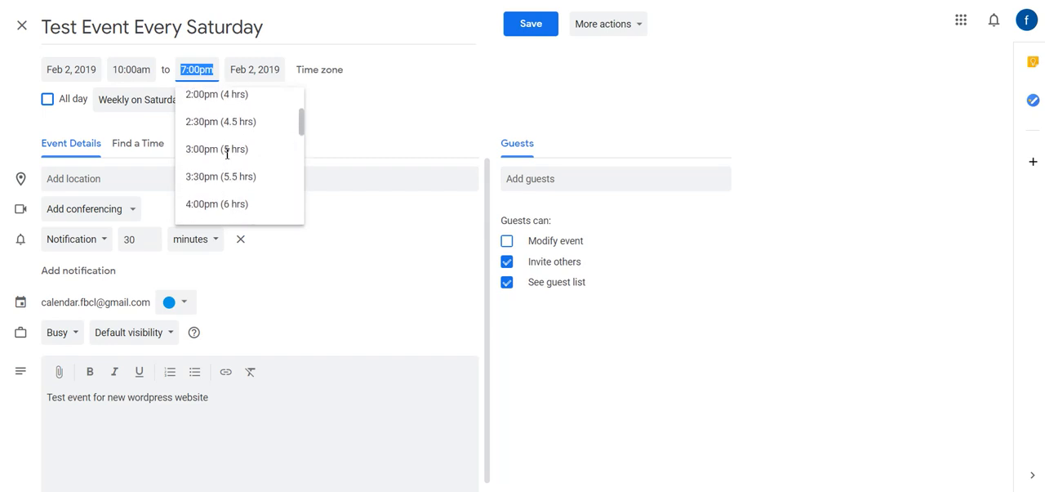
pyautogui.click(196, 108)
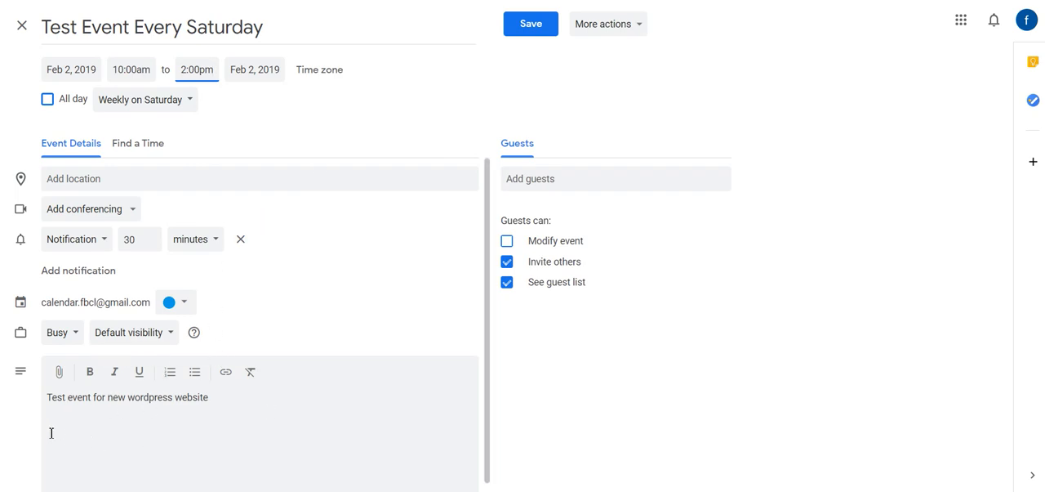
# - Append "every saturday" to the end of the event description
pyautogui.click(230, 398)
pyautogui.write('every saturaday')
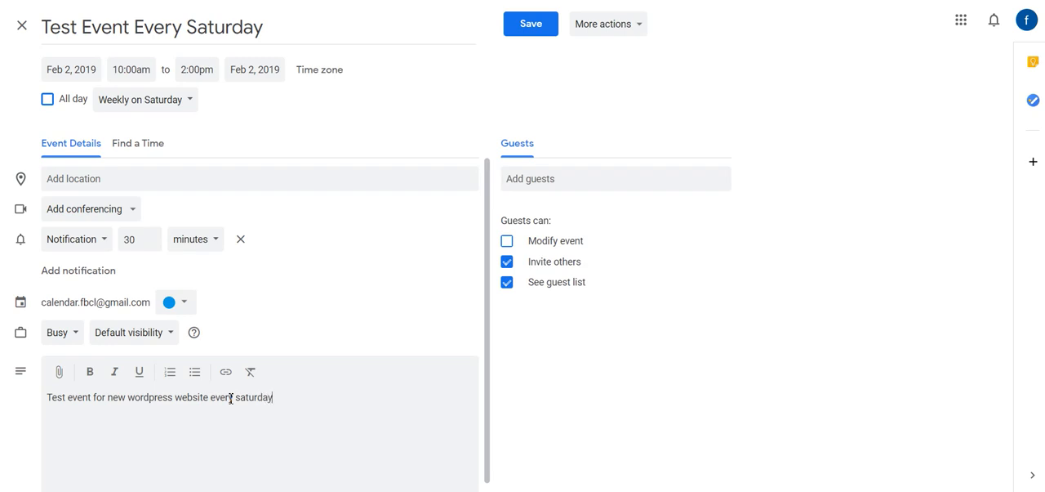
# - Save the recurring event, applying the changes to all events
pyautogui.click(537, 30)
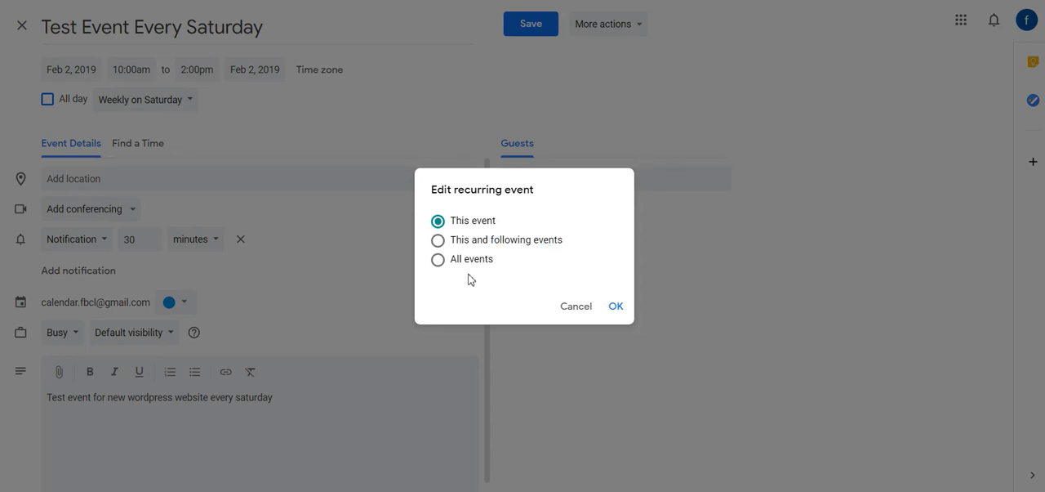
pyautogui.click(440, 260)
pyautogui.click(614, 307)
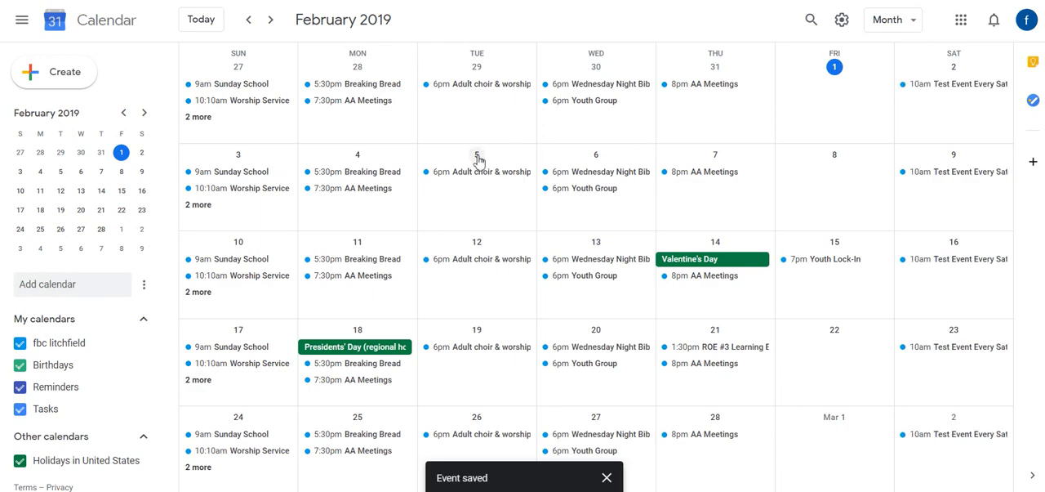
# - Create an all-day event titled Friday Test Event on February 8 and open its full options
pyautogui.press('k')
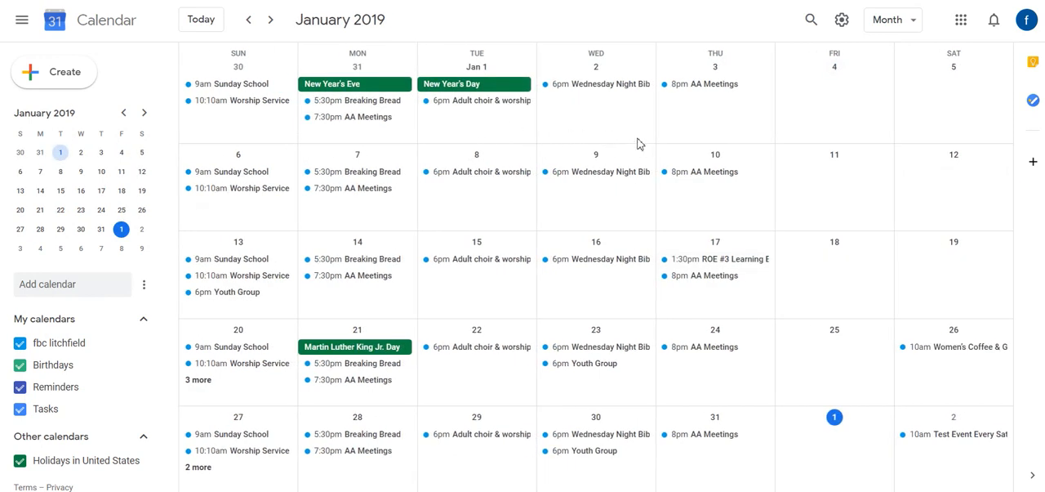
pyautogui.press('j')
pyautogui.click(204, 24)
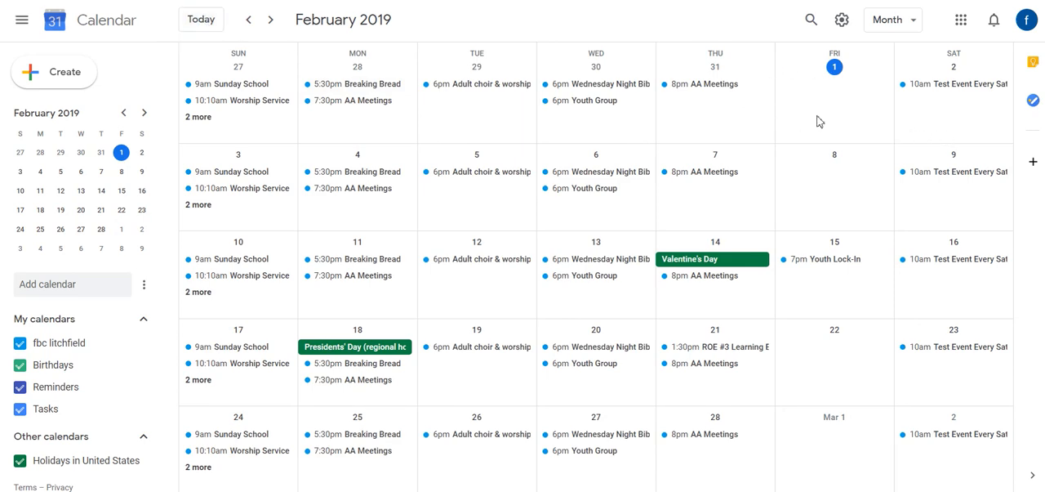
pyautogui.click(831, 175)
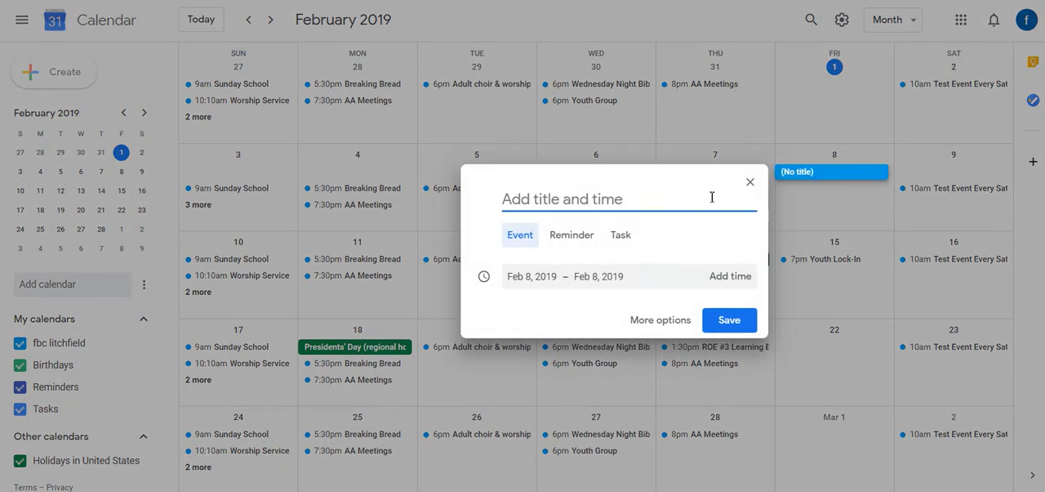
pyautogui.write('Friday T')
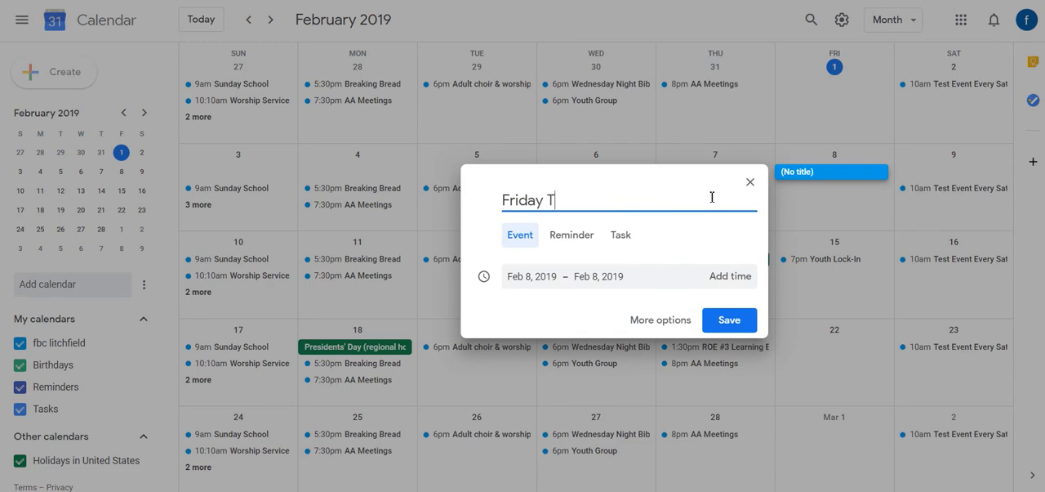
pyautogui.write('est Event')
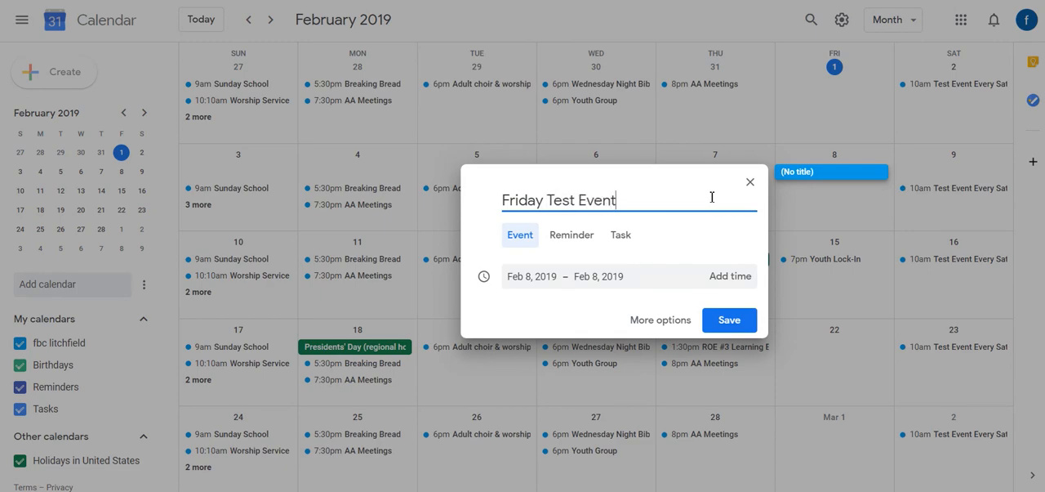
pyautogui.click(653, 323)
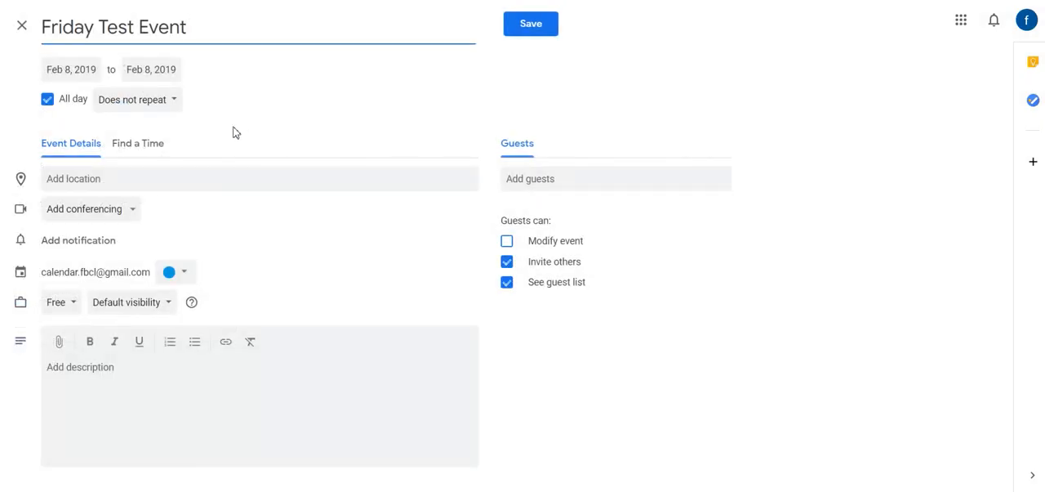
# - Add the description "Another test event for the new wrodpress website" and save the event
pyautogui.click(131, 374)
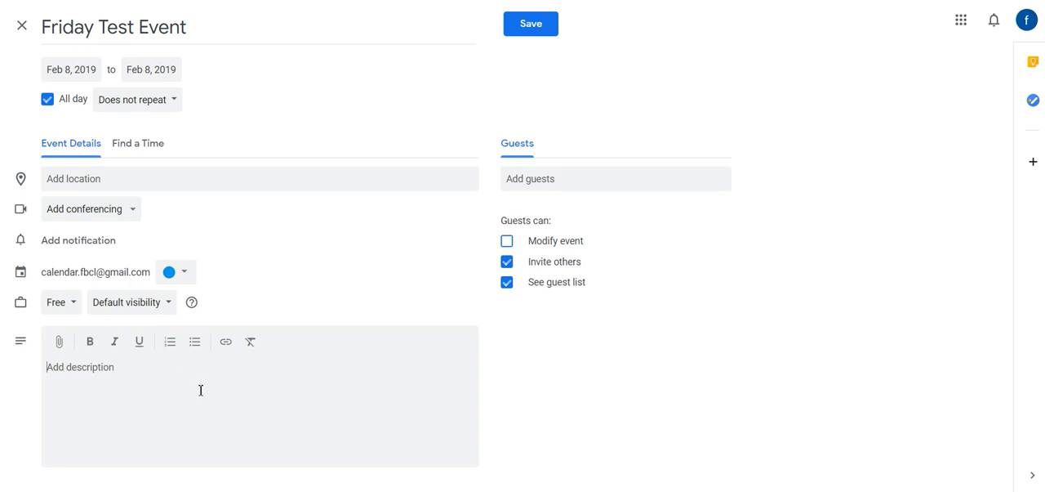
pyautogui.write('Another test event for the r')
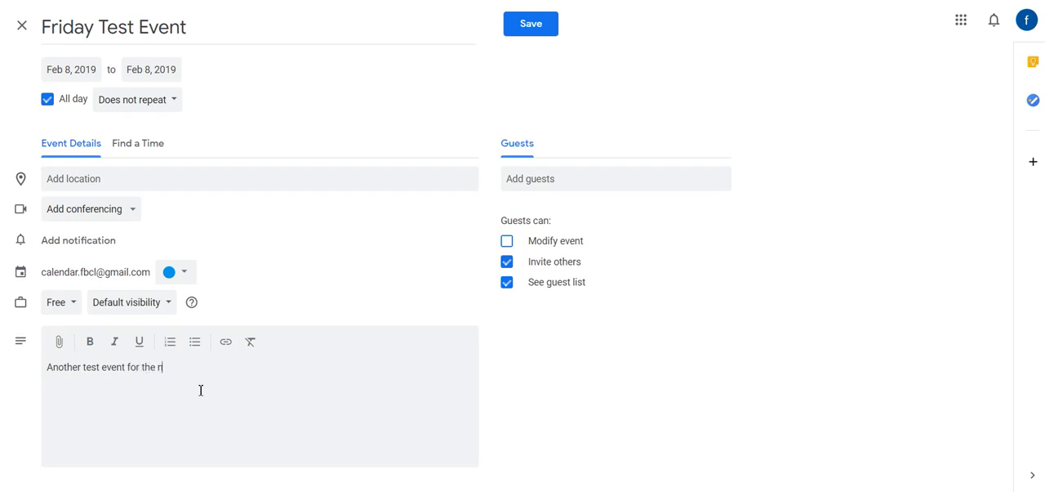
pyautogui.write('ew wro')
pyautogui.write('ress website')
pyautogui.click(531, 26)
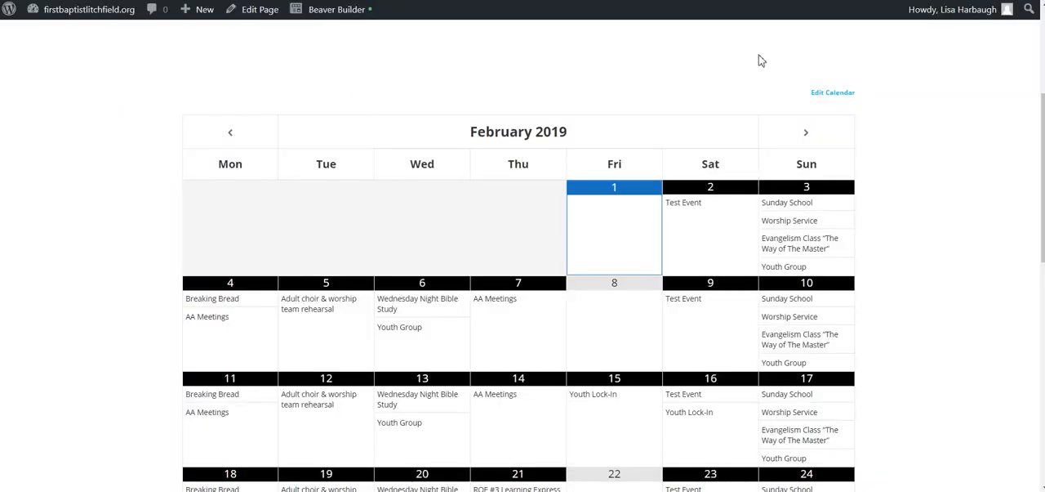
# - Reload the website's Calendar page and examine the updated February events
pyautogui.scroll(3, 359, 90)
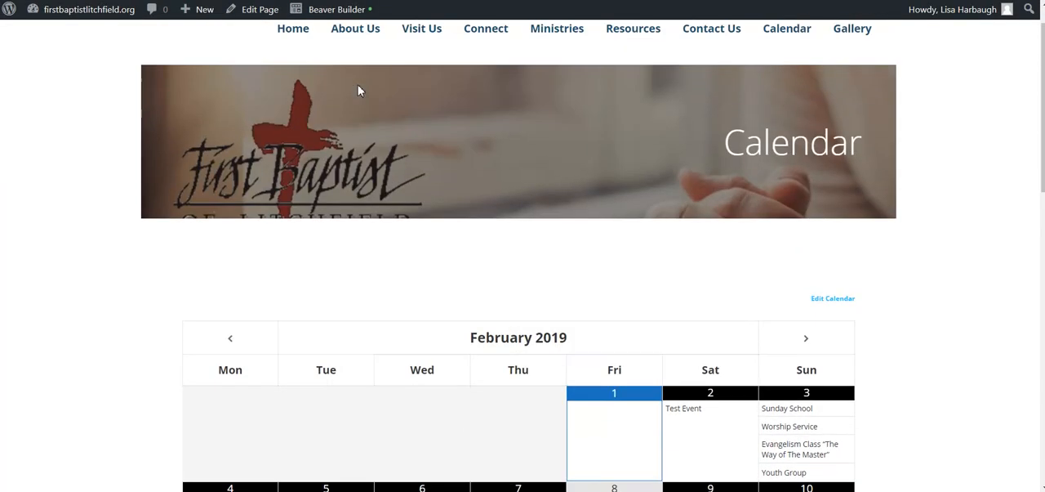
pyautogui.click(298, 38)
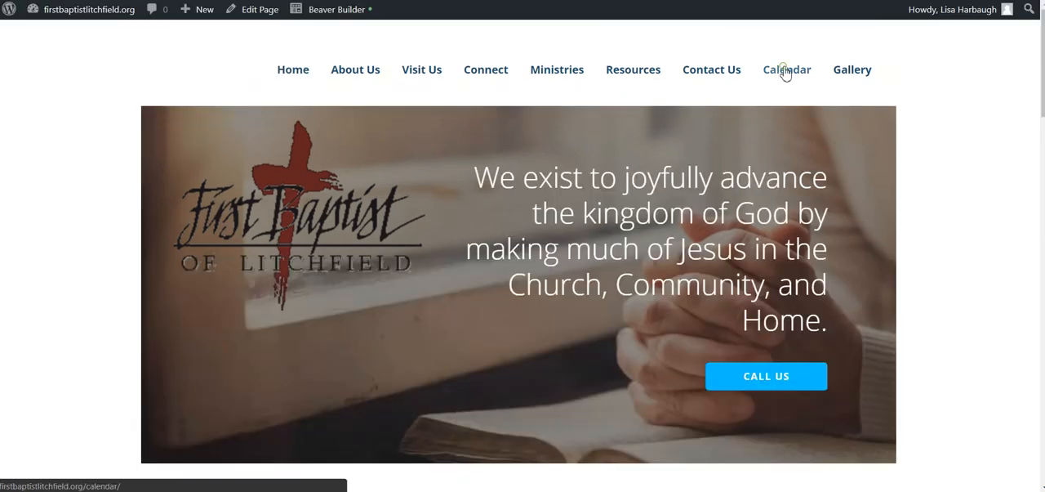
pyautogui.click(786, 72)
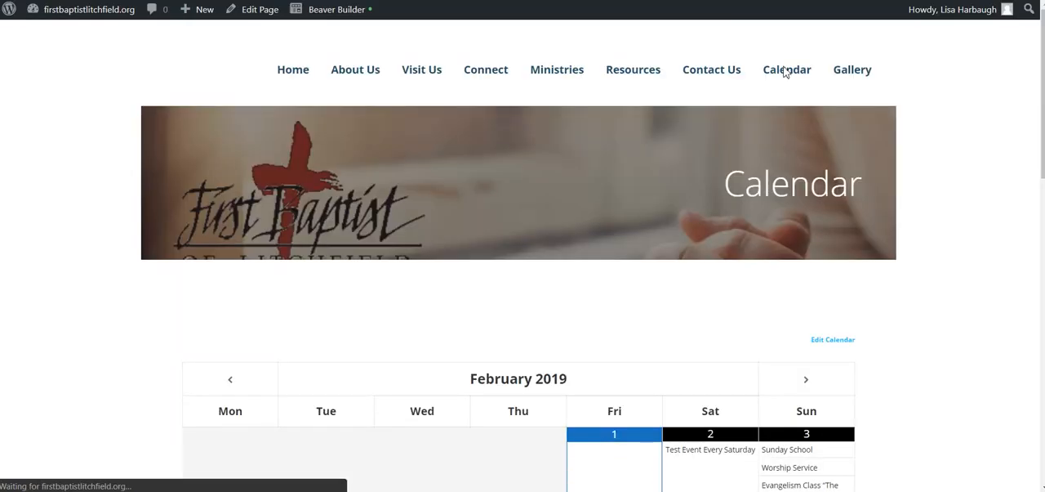
pyautogui.scroll(-2, 677, 221)
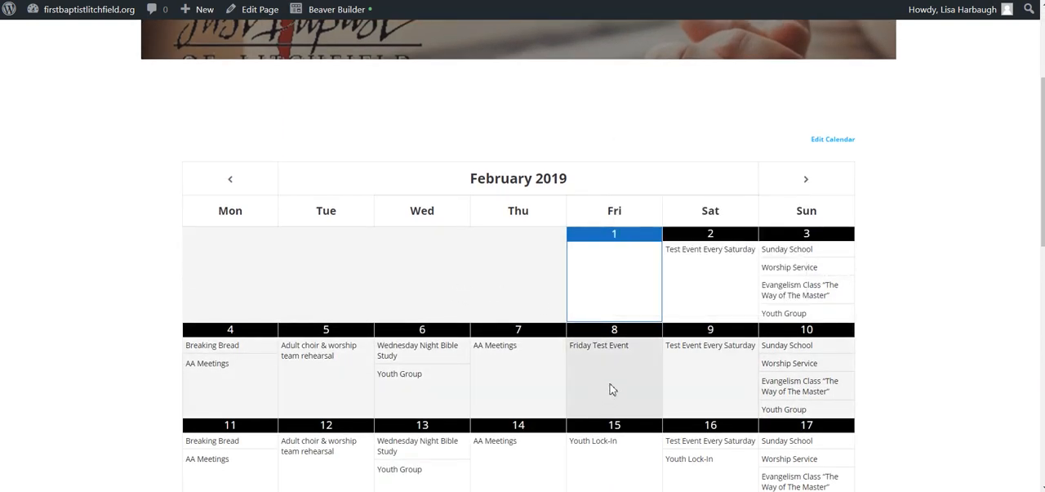
pyautogui.moveTo(661, 350)
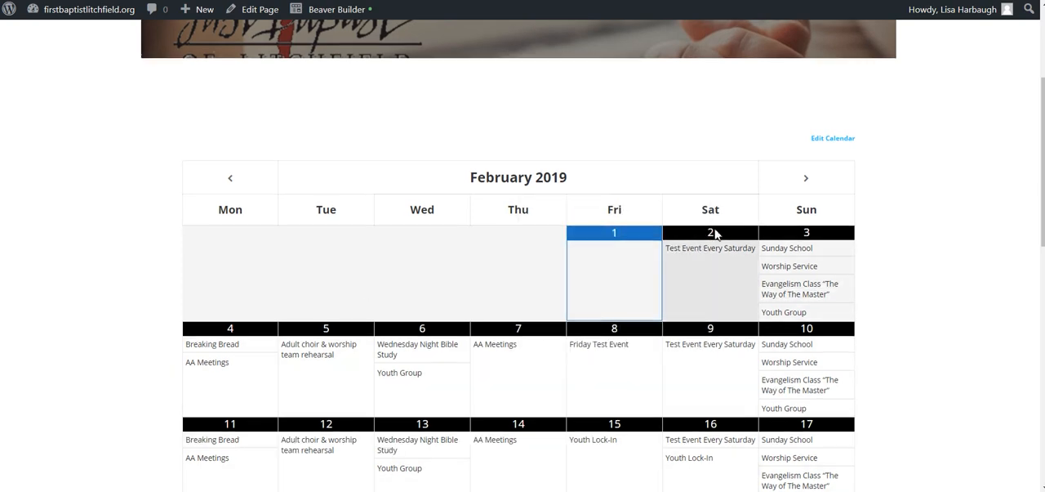
pyautogui.scroll(-1, 715, 231)
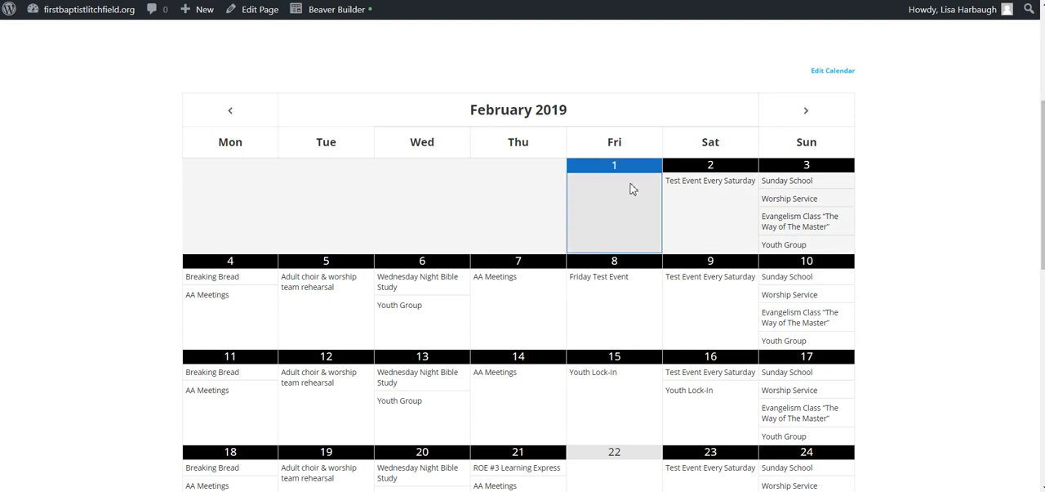
pyautogui.moveTo(713, 179)
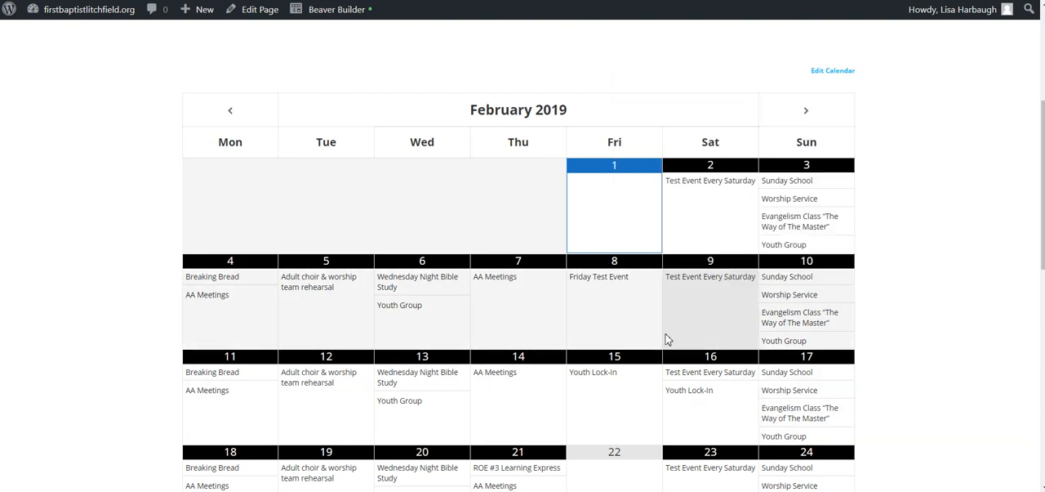
pyautogui.moveTo(601, 282)
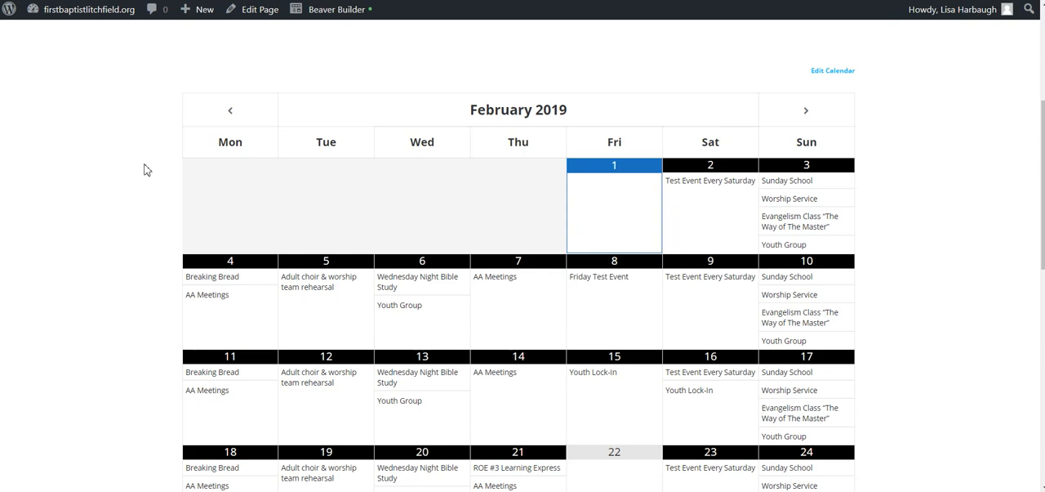
# - Delete the Friday Test Event on February 8
pyautogui.moveTo(667, 287)
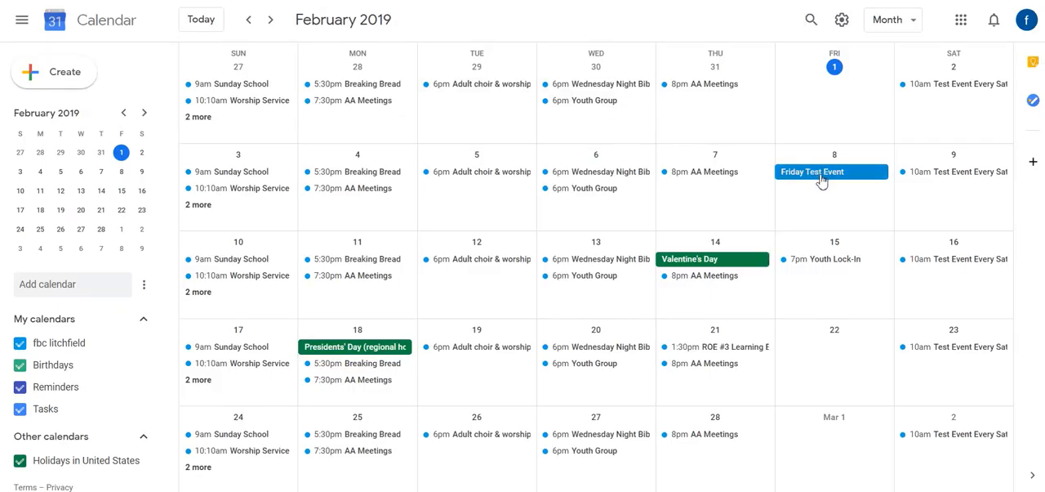
pyautogui.click(825, 178)
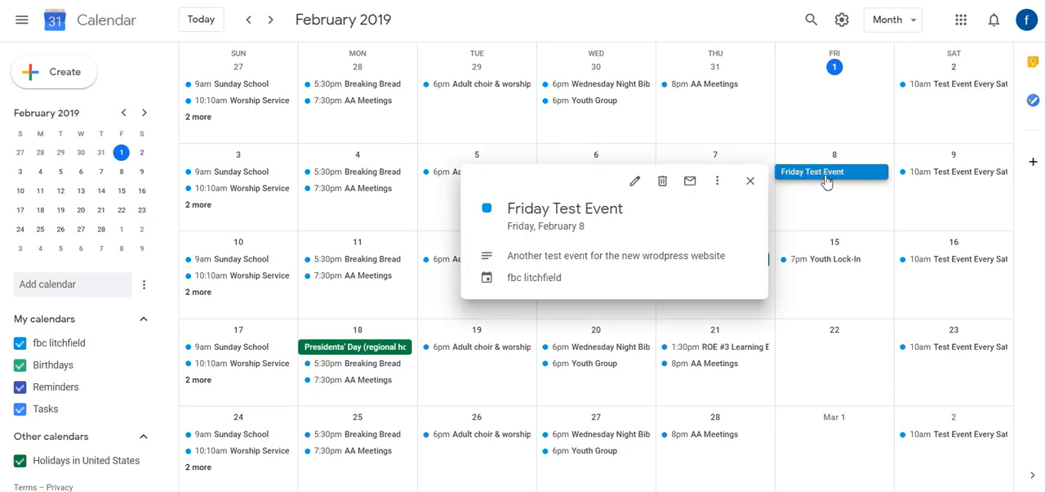
pyautogui.click(662, 185)
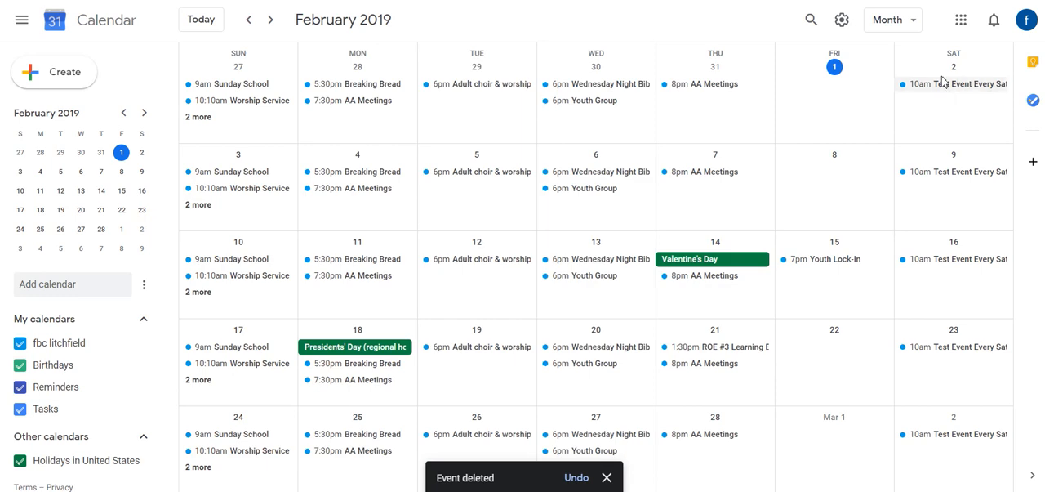
# - Delete the recurring Test Event Every Saturday, applying the deletion to all events
pyautogui.click(968, 88)
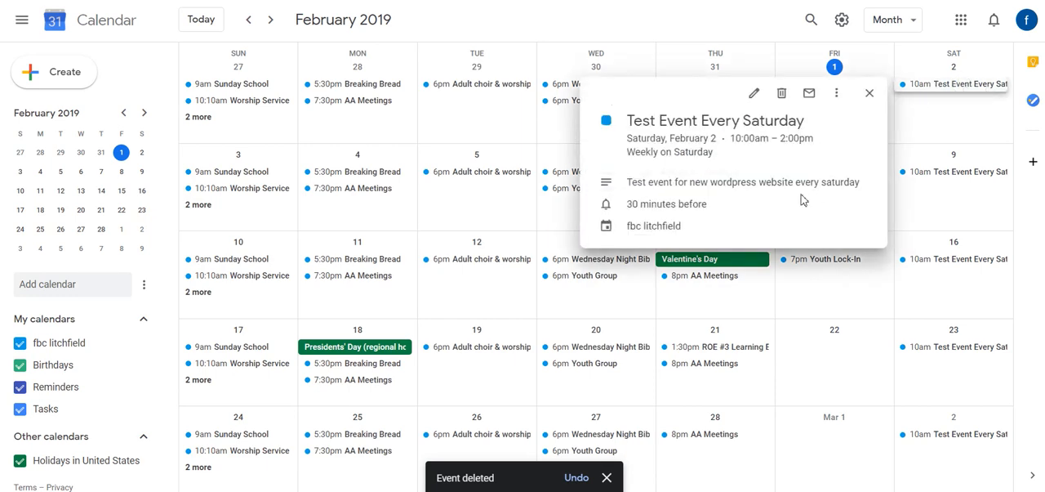
pyautogui.click(783, 97)
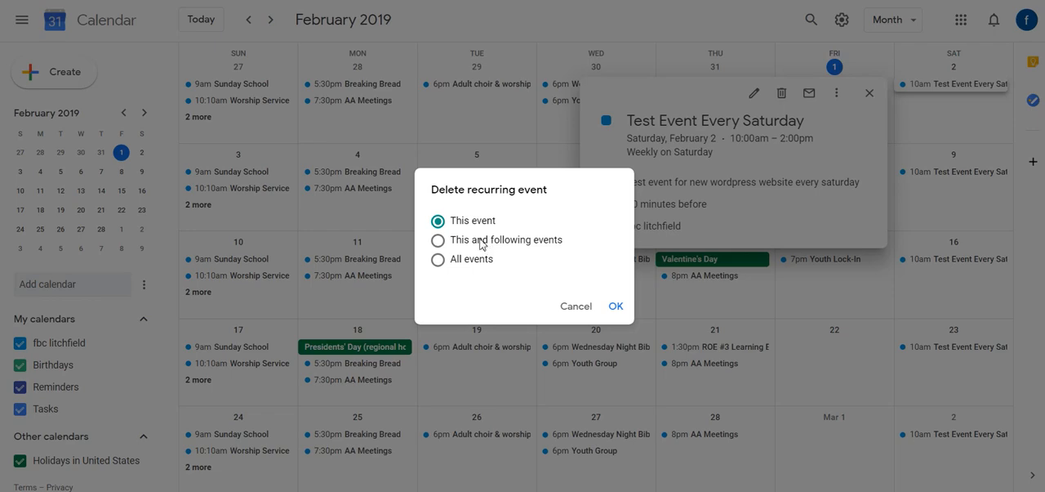
pyautogui.click(439, 260)
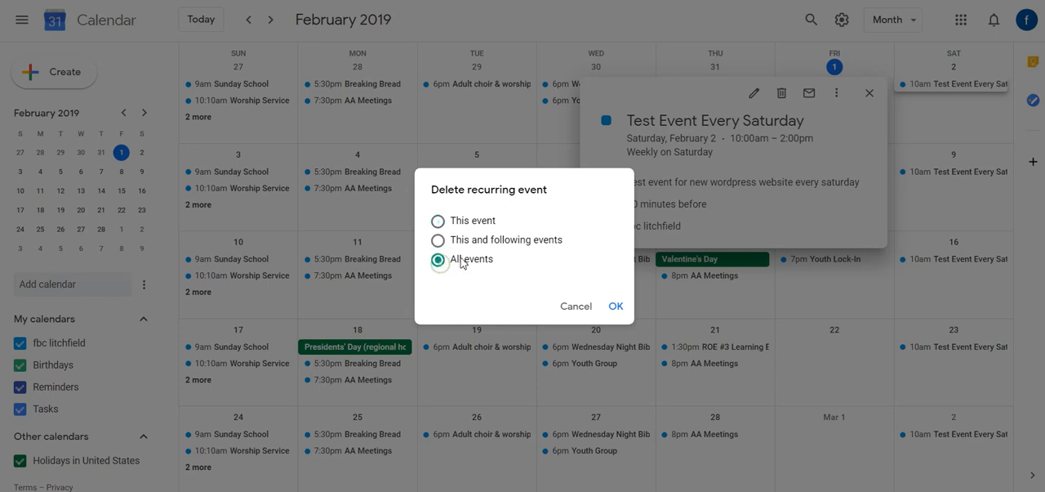
pyautogui.click(618, 307)
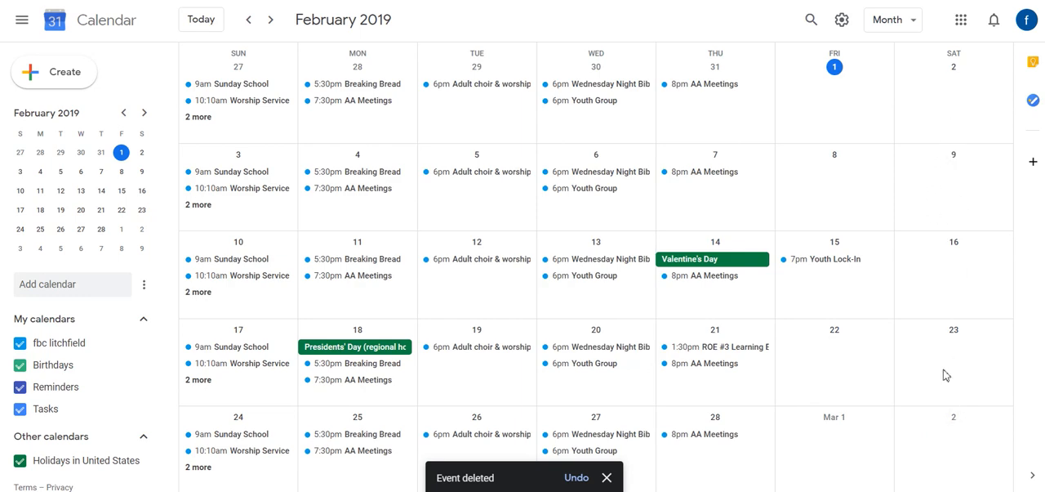
# - Switch back to the website, reload its Calendar page and check the February events for the deletions
pyautogui.click(351, 1)
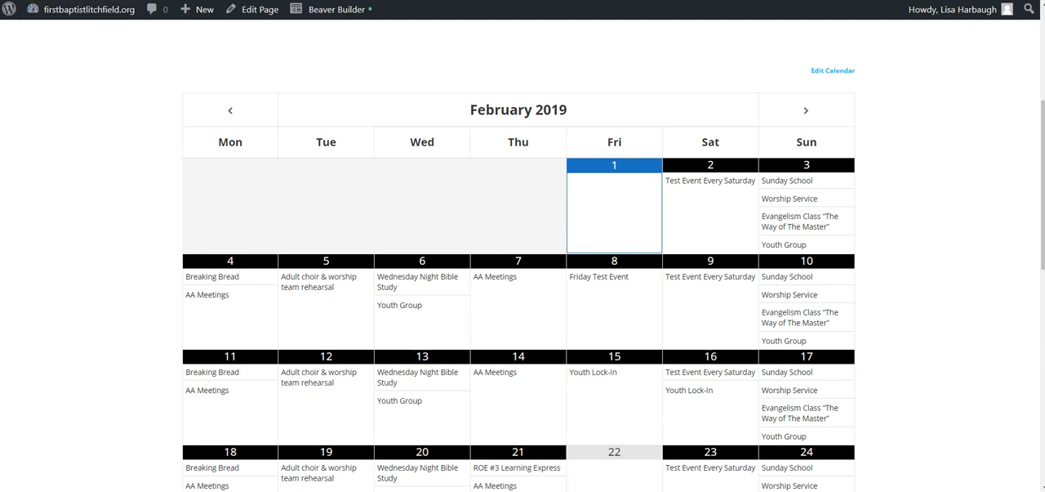
pyautogui.press('F5')
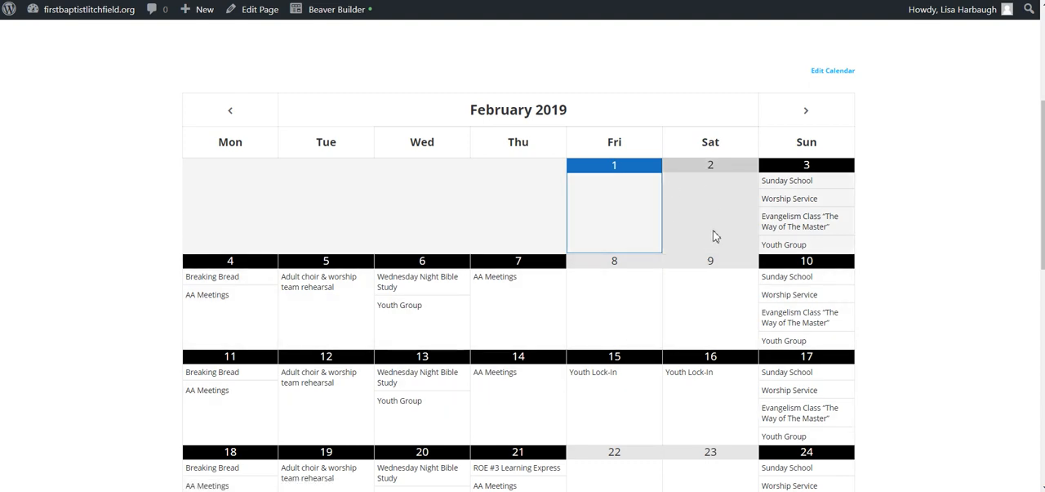
pyautogui.scroll(-1, 628, 299)
pyautogui.scroll(-2, 679, 346)
pyautogui.scroll(1, 677, 345)
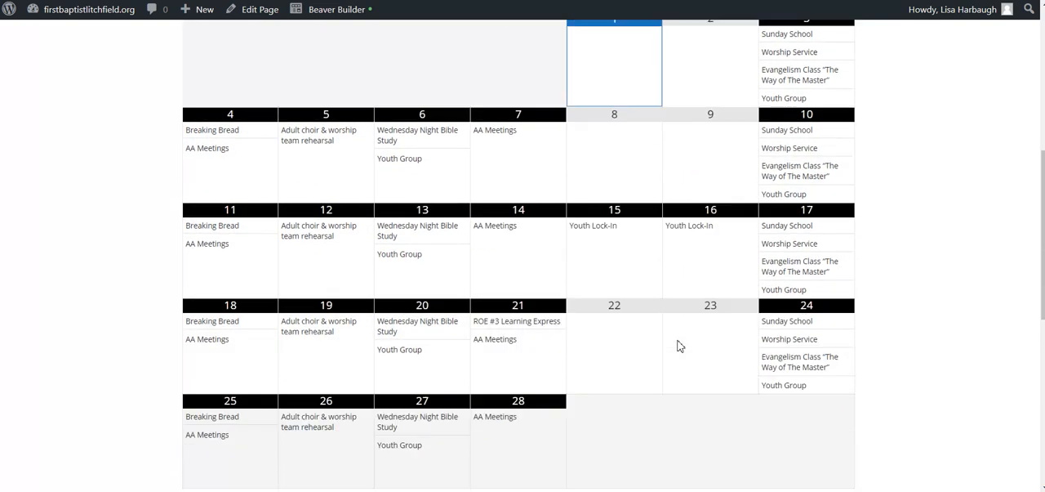
pyautogui.scroll(2, 677, 346)
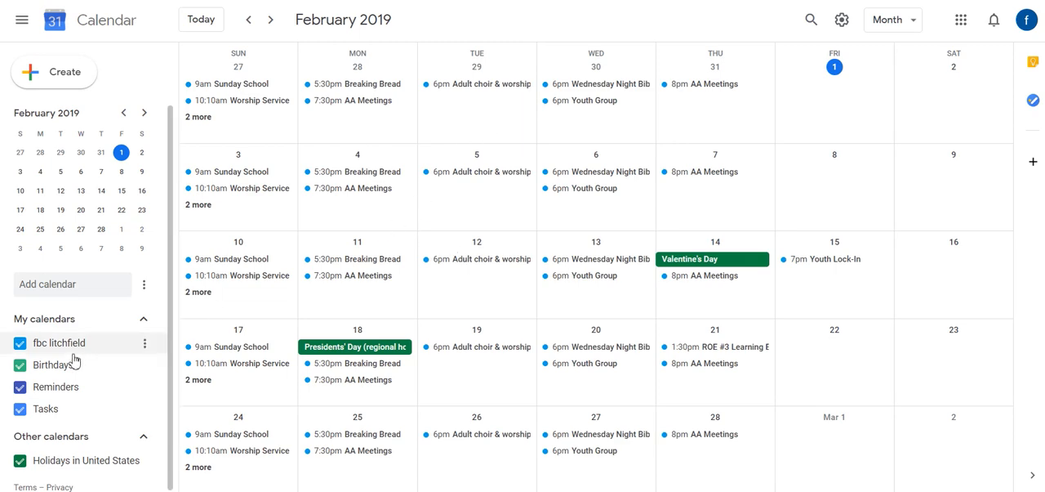
pyautogui.click(20, 385)
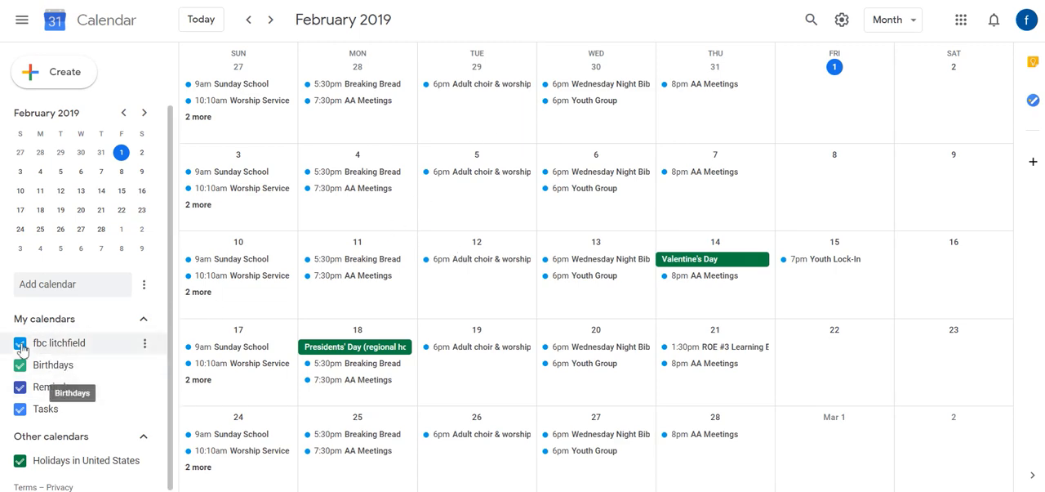